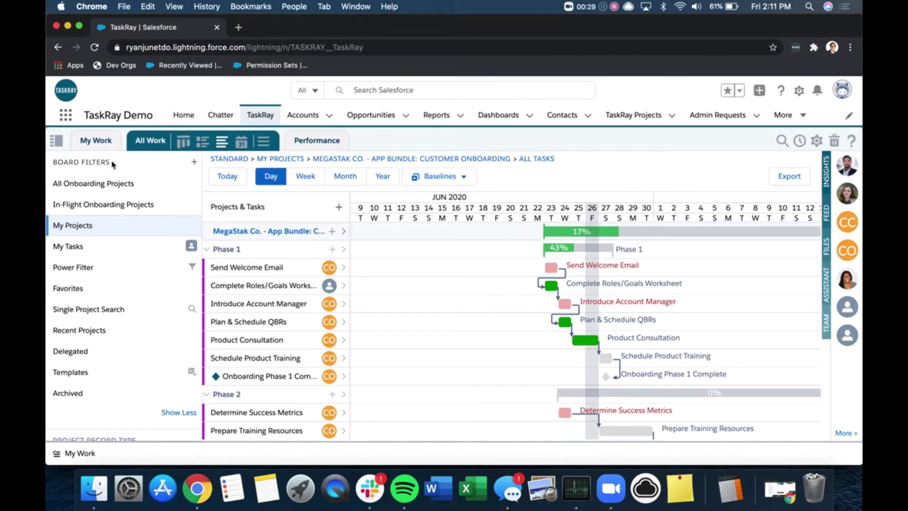
- Start a new board filter with All Projects as the base project filter
scroll(132, 400, "down", 1)
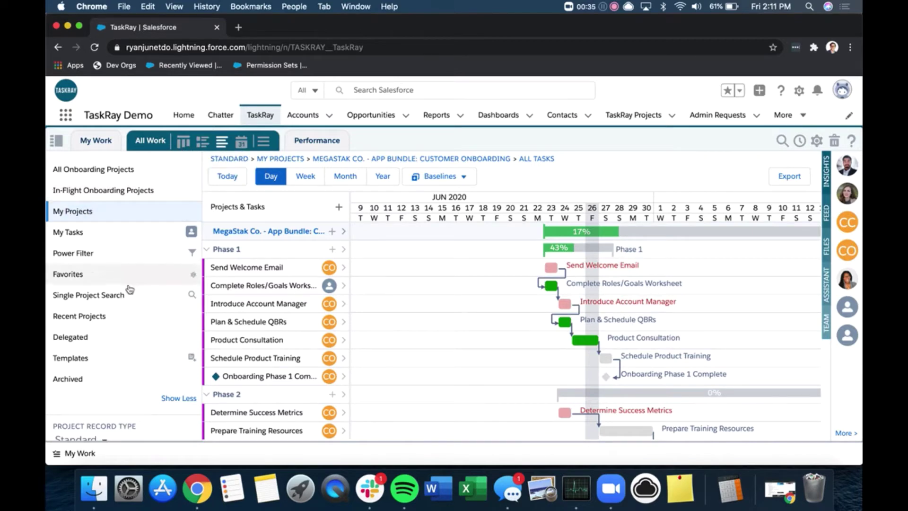
scroll(124, 282, "down", 4)
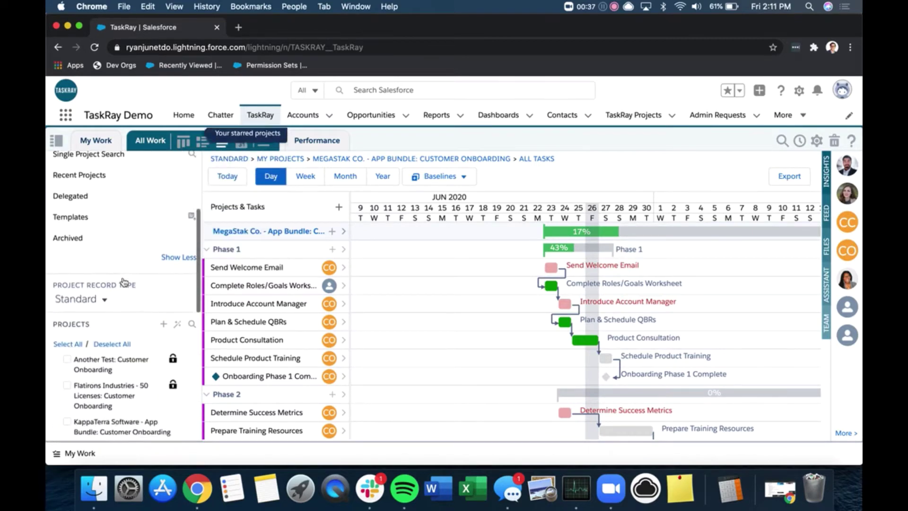
scroll(124, 282, "up", 6)
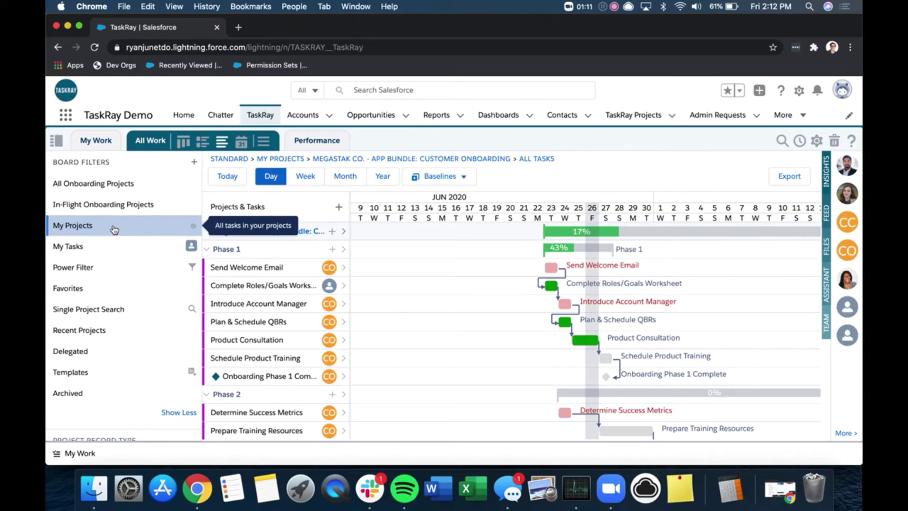
scroll(114, 230, "down", 10)
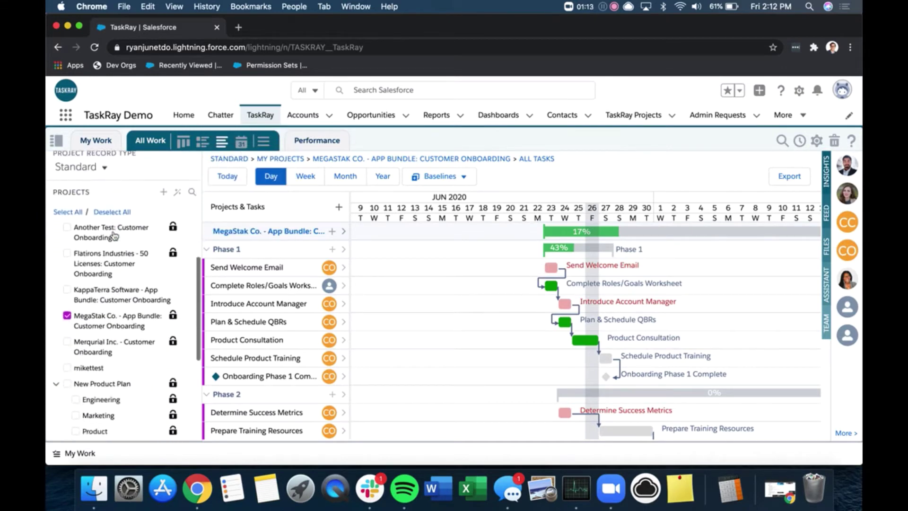
scroll(113, 236, "down", 5)
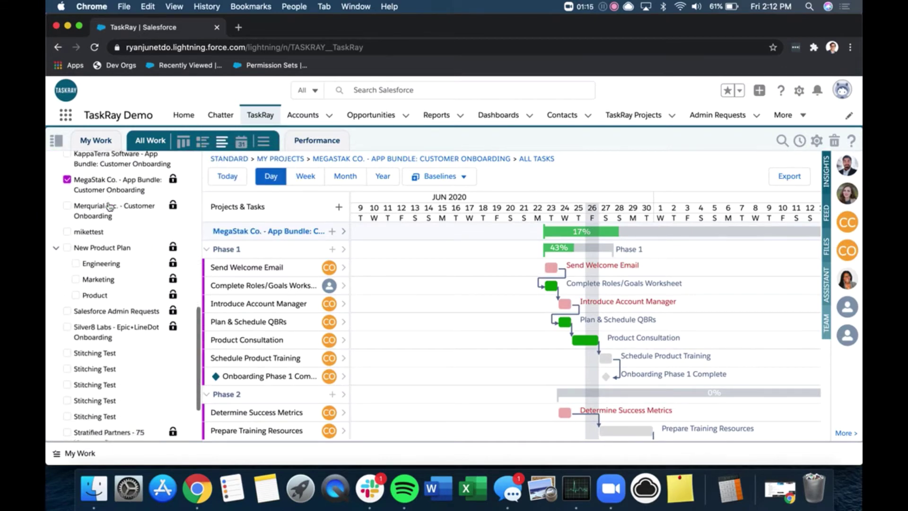
scroll(109, 207, "down", 3)
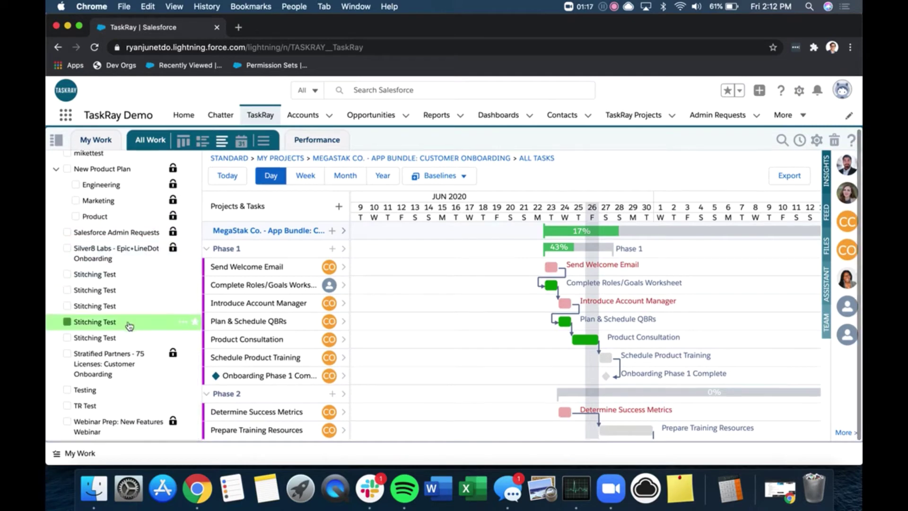
scroll(129, 325, "up", 10)
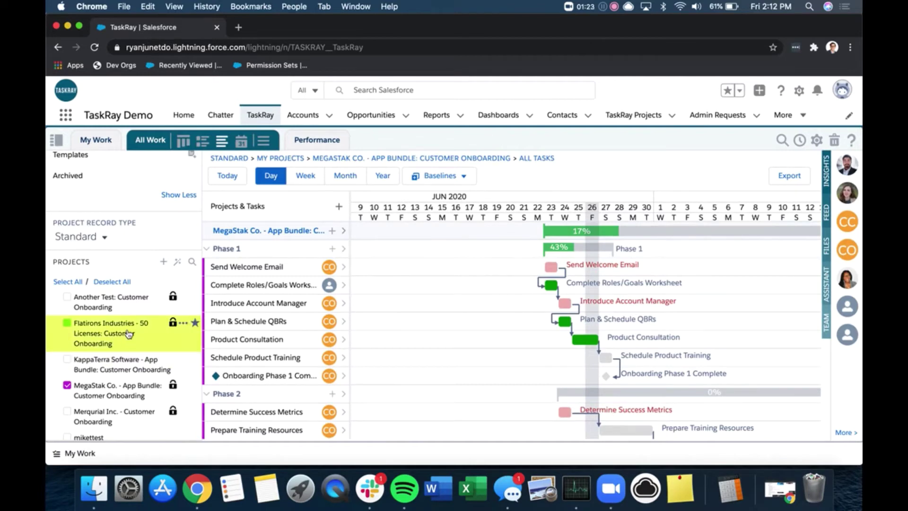
scroll(129, 334, "up", 8)
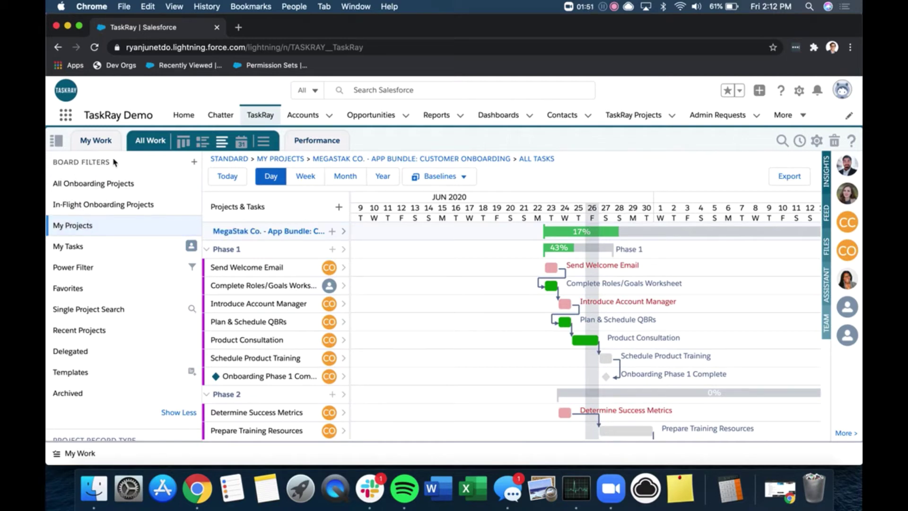
left_click(194, 162)
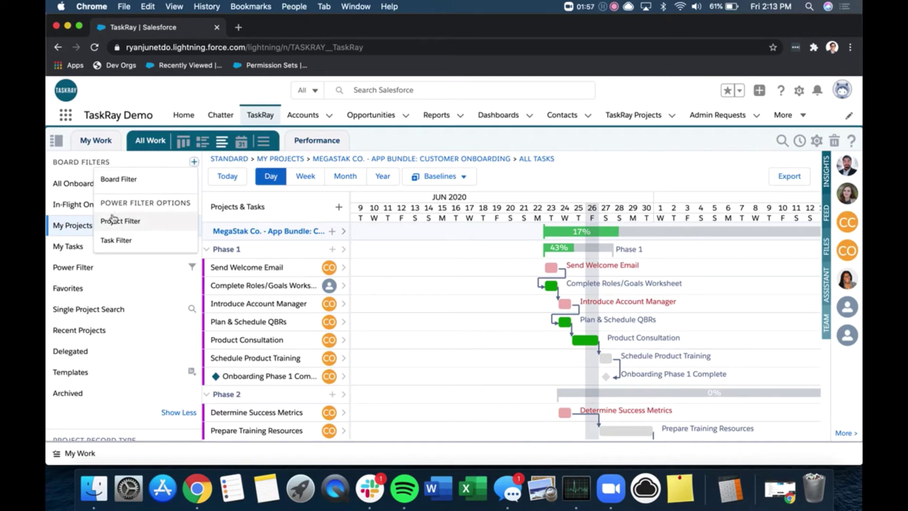
left_click(119, 184)
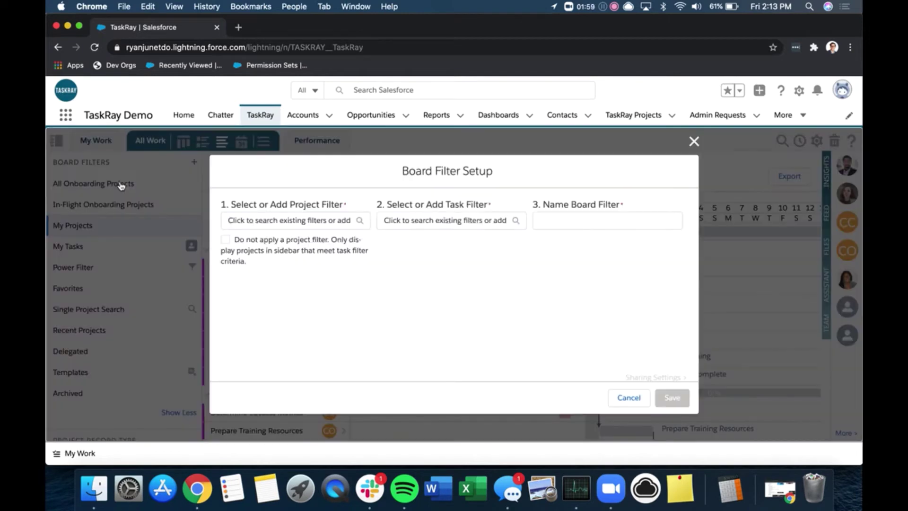
left_click(297, 220)
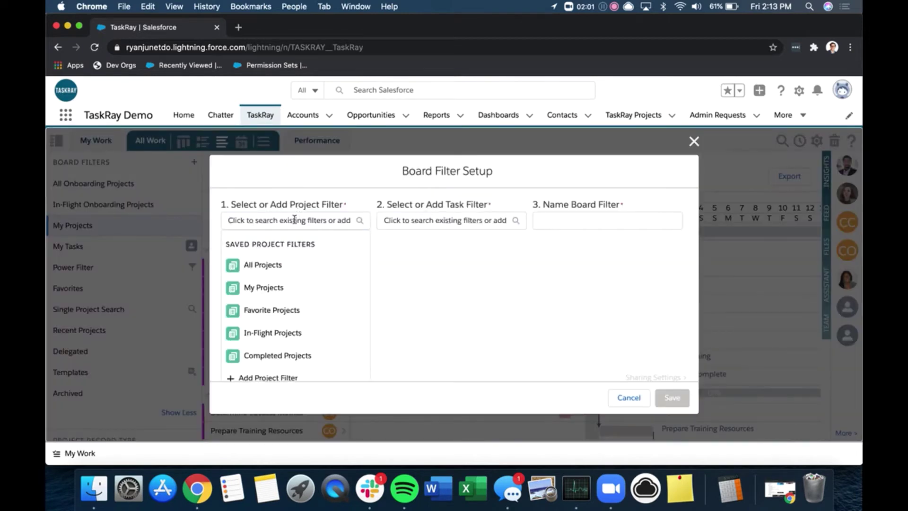
left_click(268, 246)
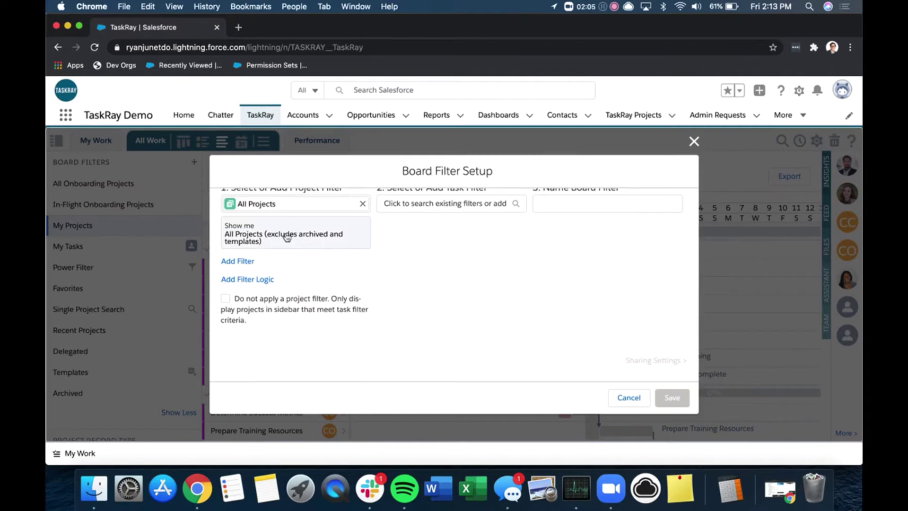
- Add a project filter condition Owner equals the owner's name and apply it
left_click(239, 263)
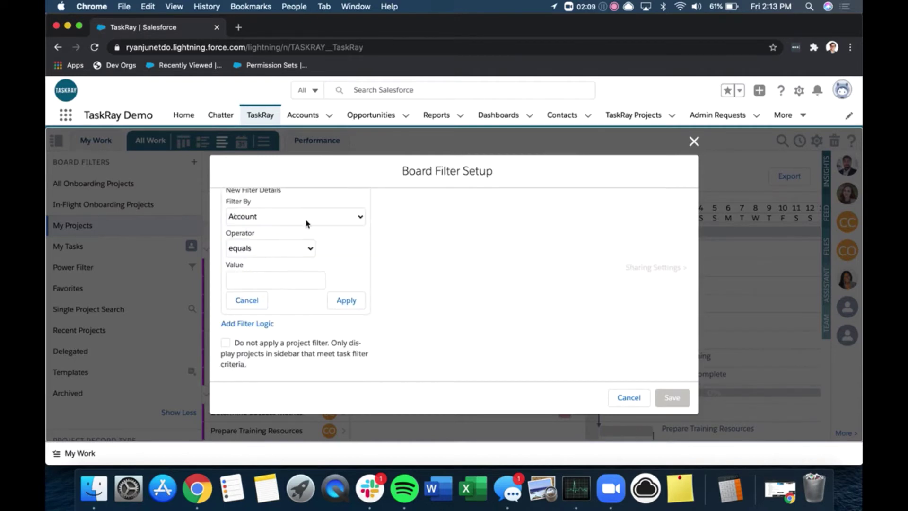
left_click(308, 219)
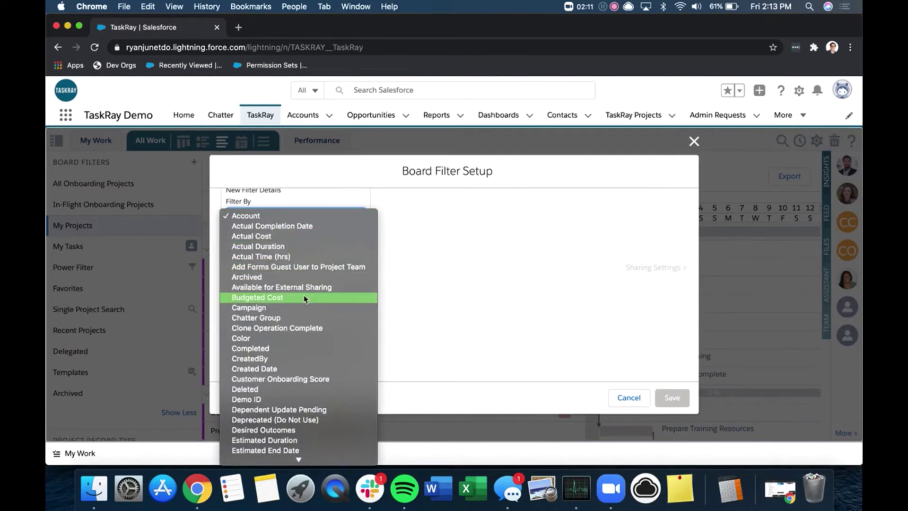
scroll(305, 297, "down", 5)
scroll(306, 297, "down", 6)
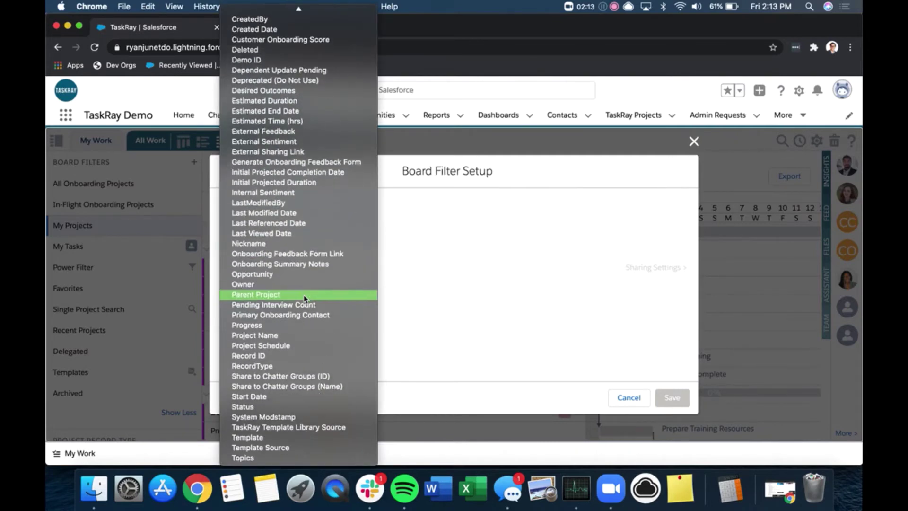
left_click(302, 285)
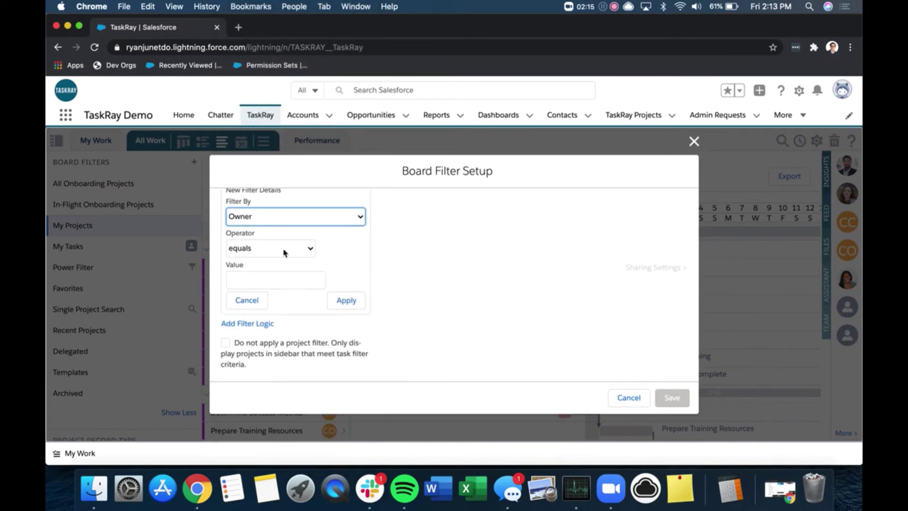
left_click(260, 279)
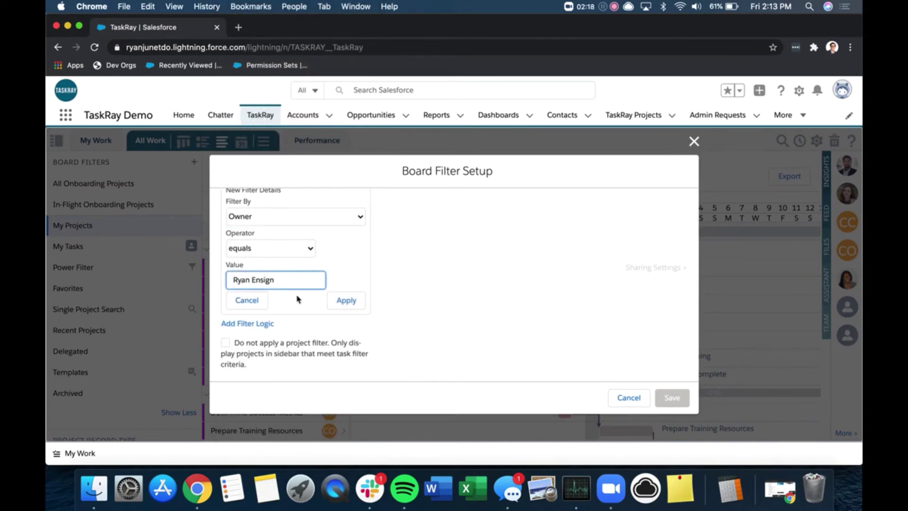
left_click(347, 300)
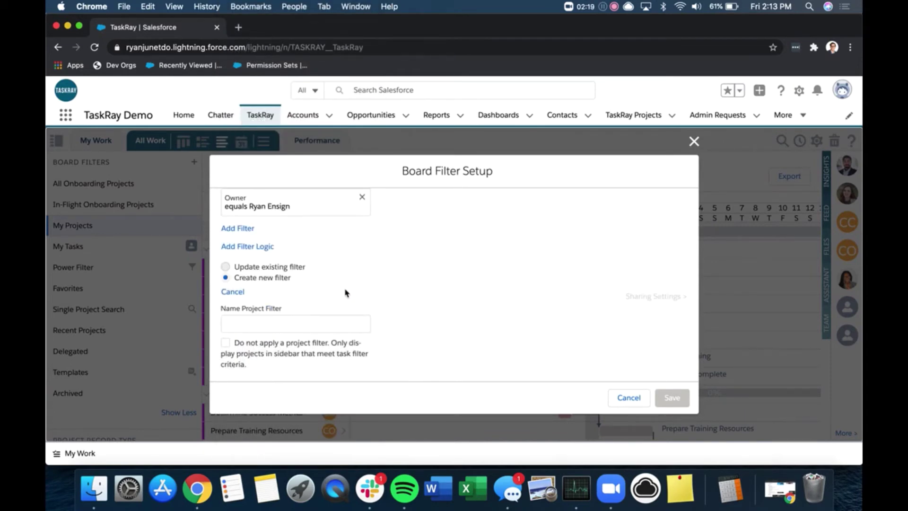
- Name the new project filter 'Ryan 's Projects'
scroll(346, 278, "up", 1)
scroll(346, 277, "up", 3)
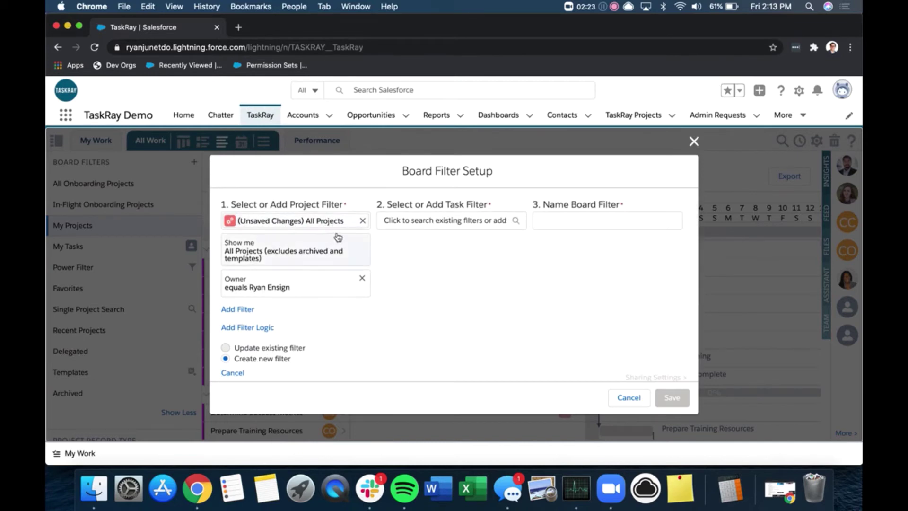
scroll(303, 282, "down", 3)
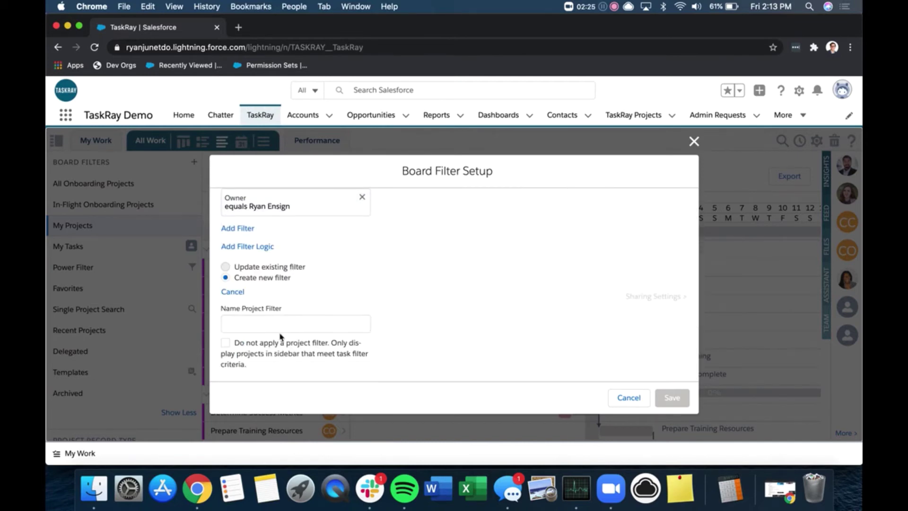
left_click(283, 326)
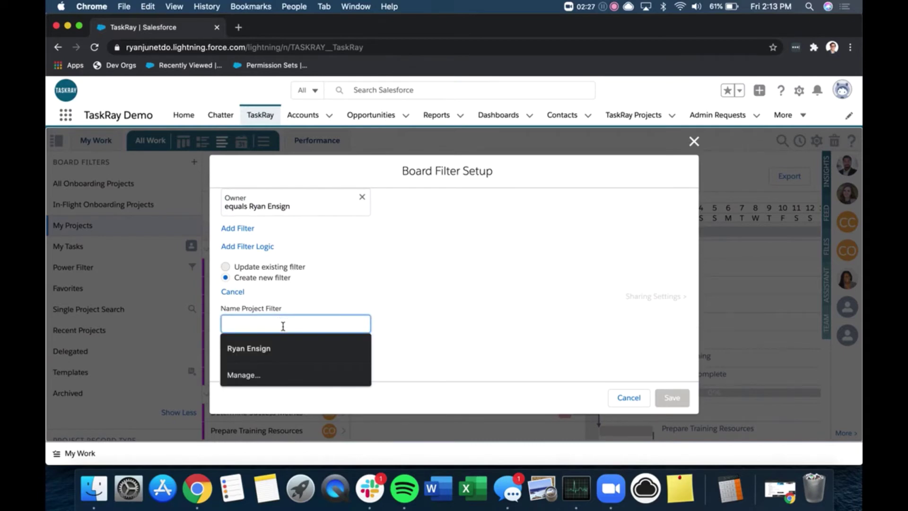
type("Ryan 's Projects")
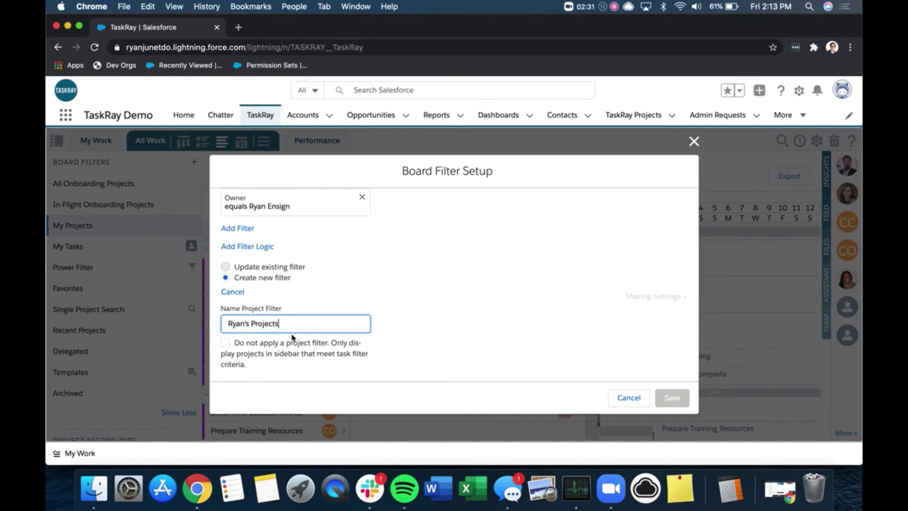
- Choose All Tasks as the task filter and name the board filter 'Ryan's Projects'
scroll(375, 325, "up", 3)
left_click(409, 220)
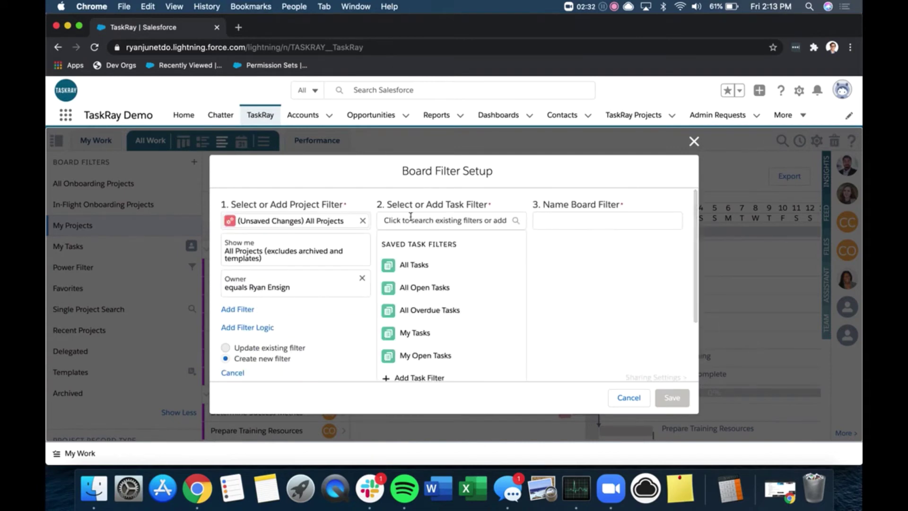
left_click(418, 266)
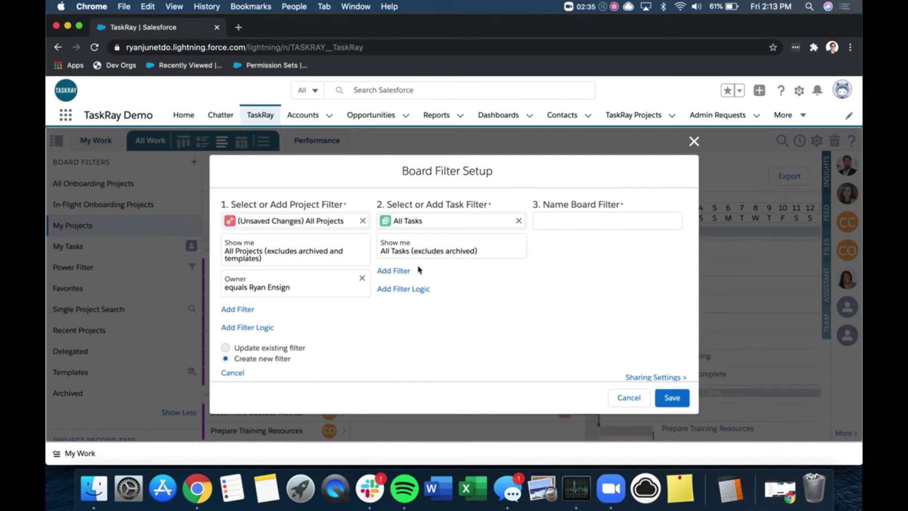
left_click(587, 218)
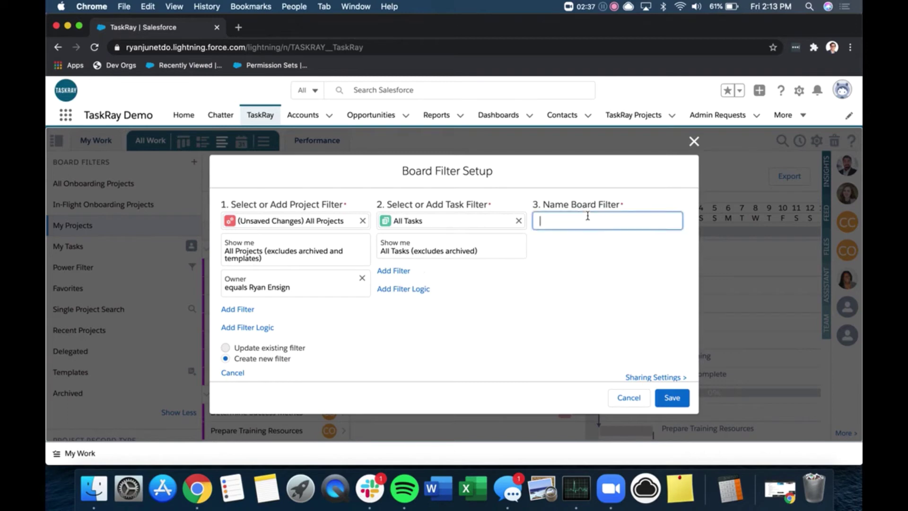
type("Ryan's Projects")
scroll(654, 367, "down", 1)
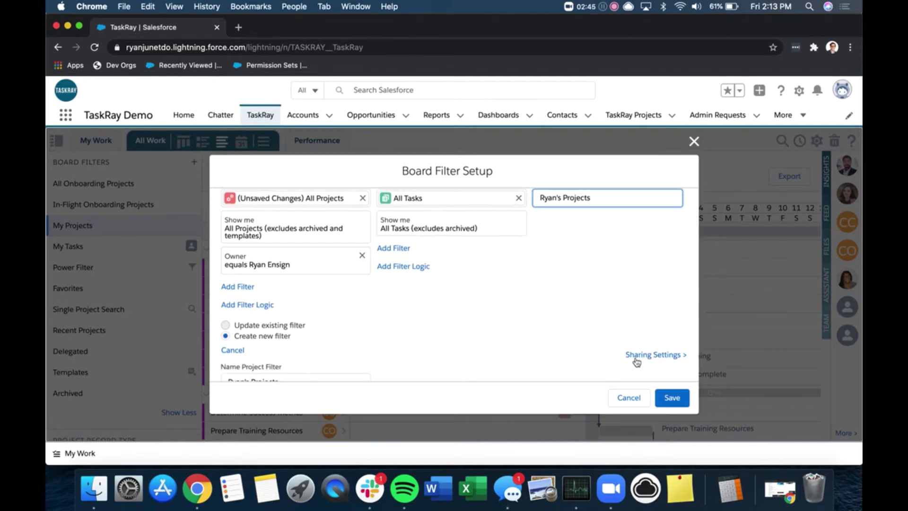
- Set the board filter's sharing to 'Only I can see this filter' and save it
left_click(642, 360)
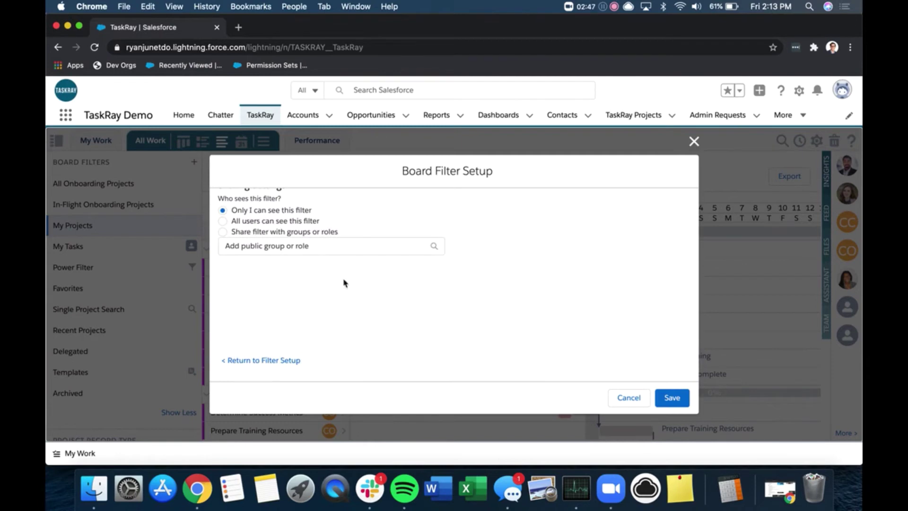
scroll(333, 277, "up", 1)
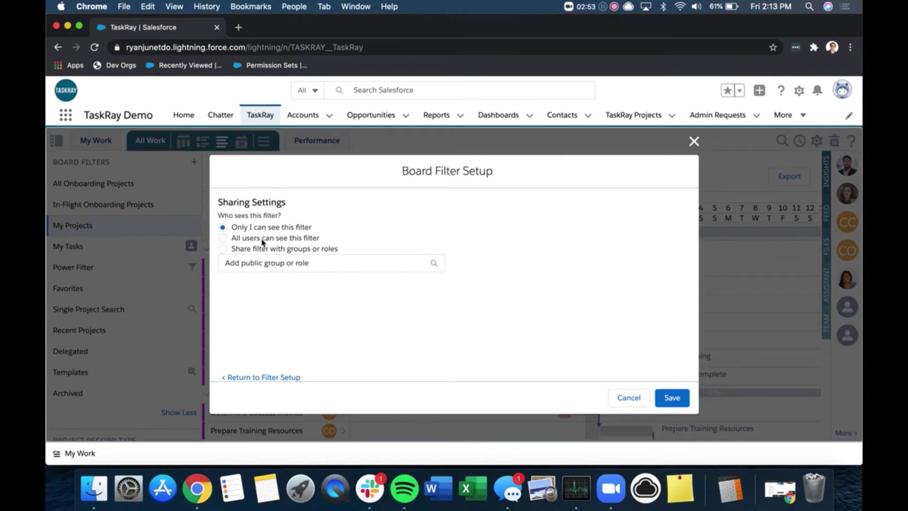
left_click(262, 239)
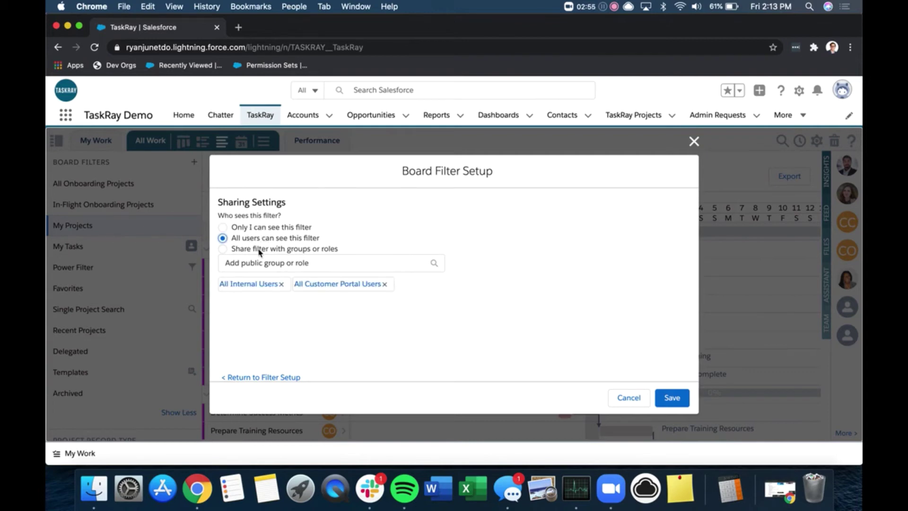
left_click(261, 249)
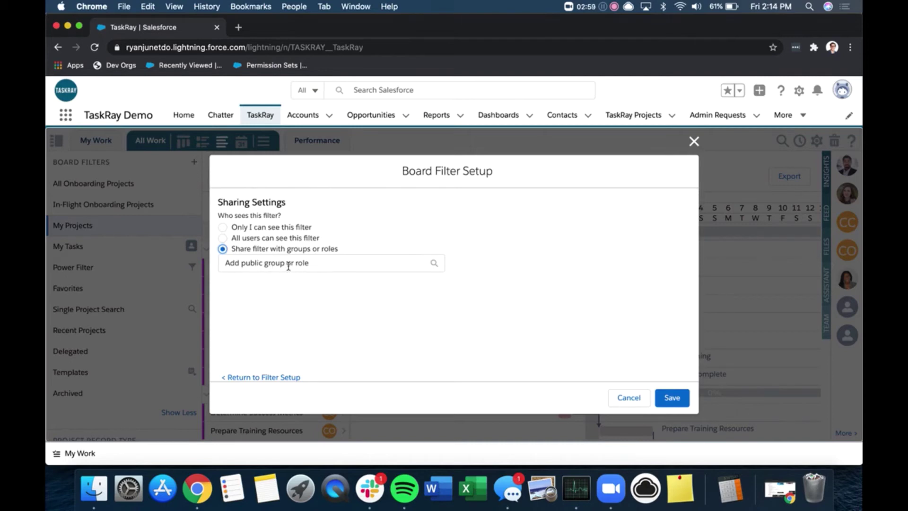
left_click(295, 229)
left_click(671, 400)
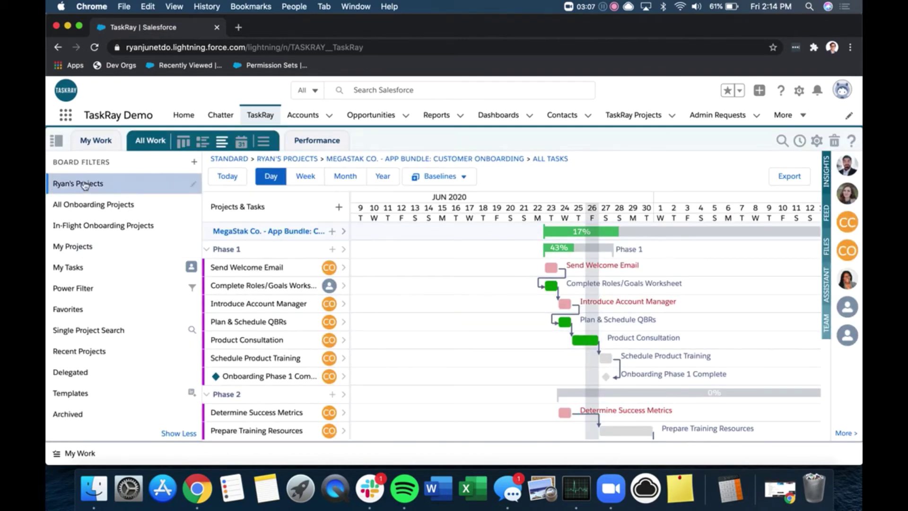
- Scroll through the Ryan's Projects board to review the MegaStak Co. App Bundle onboarding project
scroll(102, 309, "down", 10)
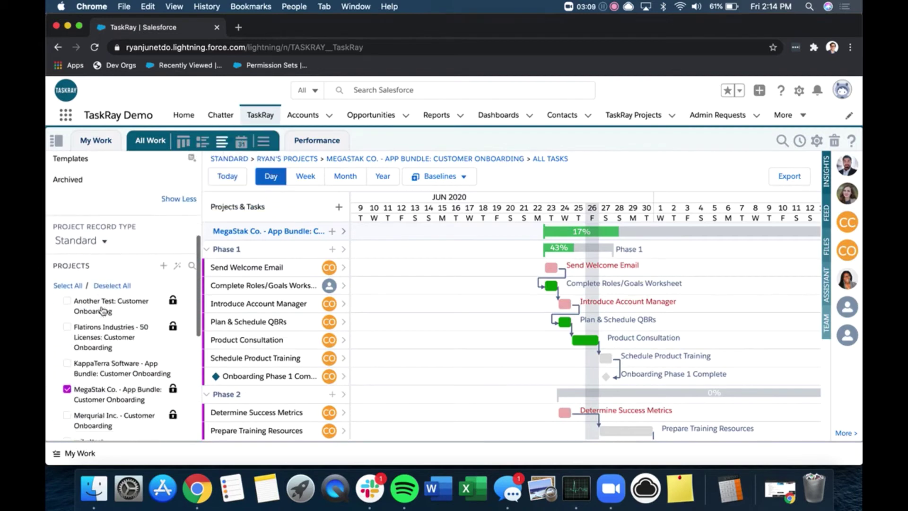
scroll(104, 310, "down", 5)
scroll(103, 309, "up", 5)
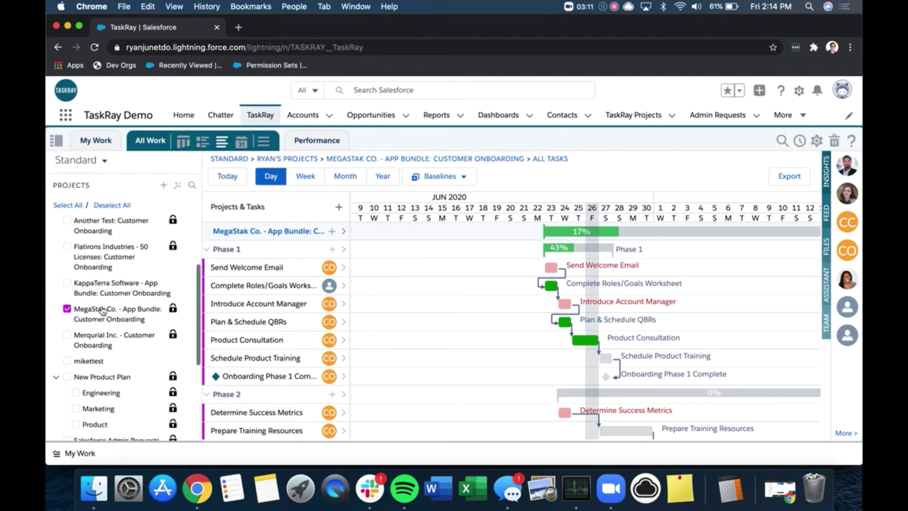
scroll(103, 309, "down", 1)
scroll(103, 310, "down", 3)
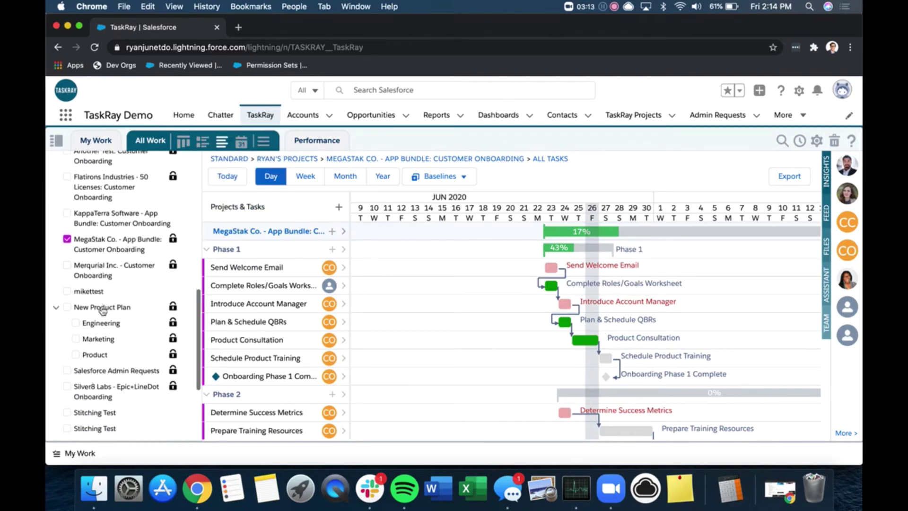
scroll(102, 311, "up", 2)
scroll(103, 311, "up", 3)
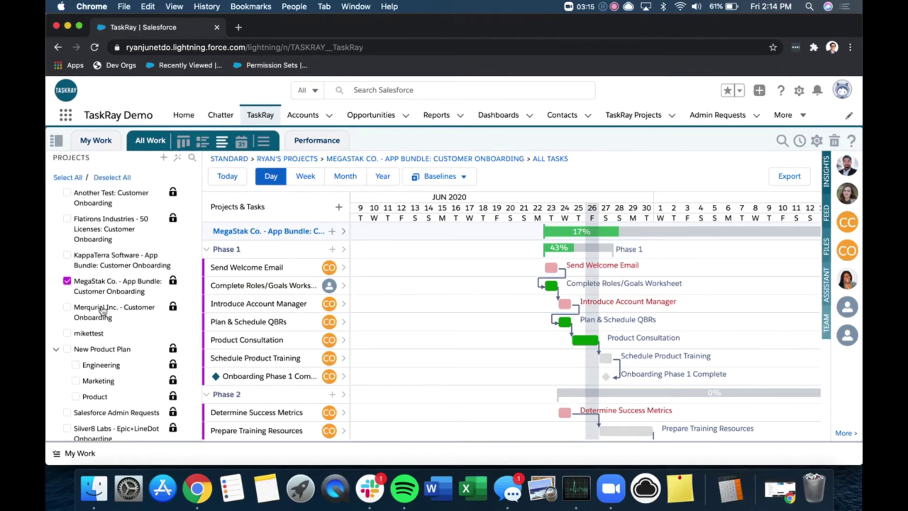
scroll(103, 311, "up", 4)
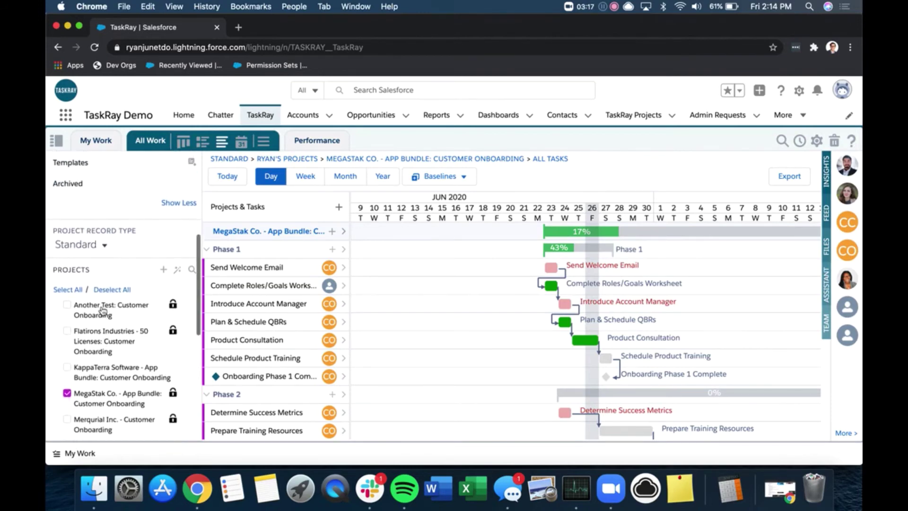
scroll(103, 310, "up", 5)
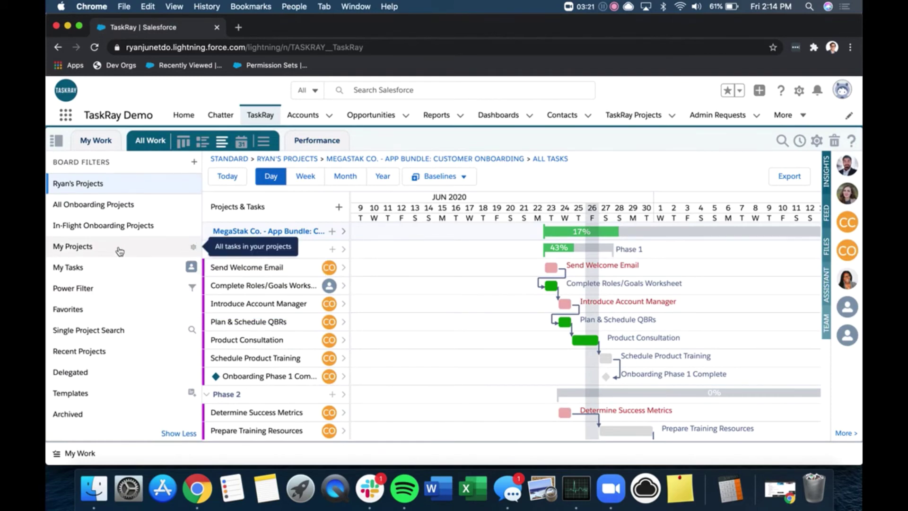
- Set the Power Filter to project filter Ryan's Projects and task filter My Tasks
left_click(77, 290)
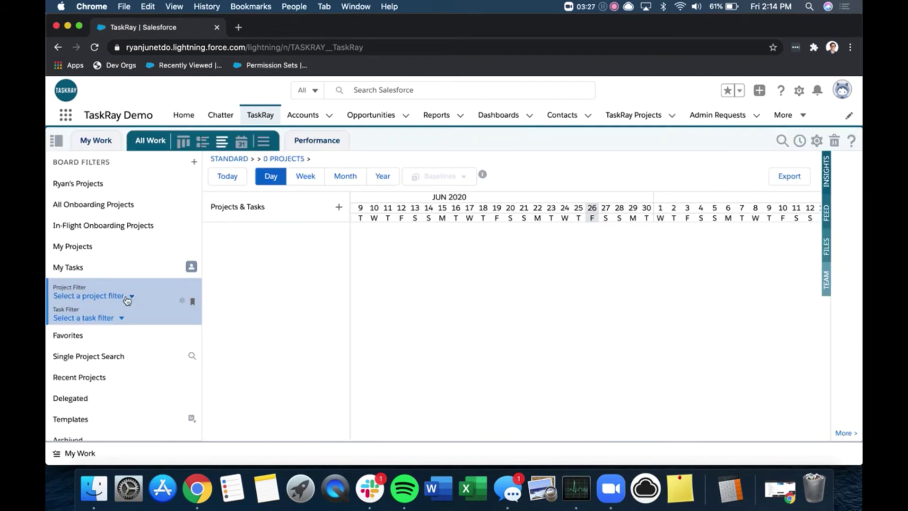
left_click(119, 298)
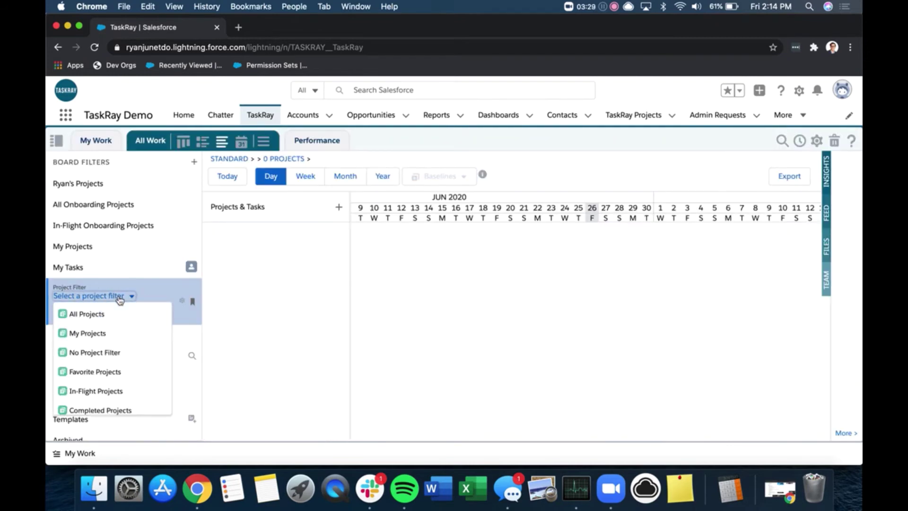
scroll(113, 352, "down", 3)
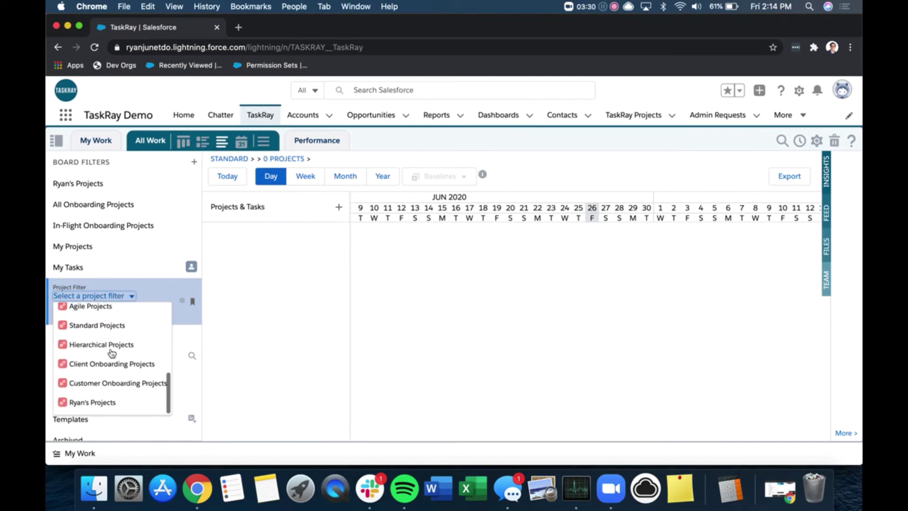
left_click(112, 403)
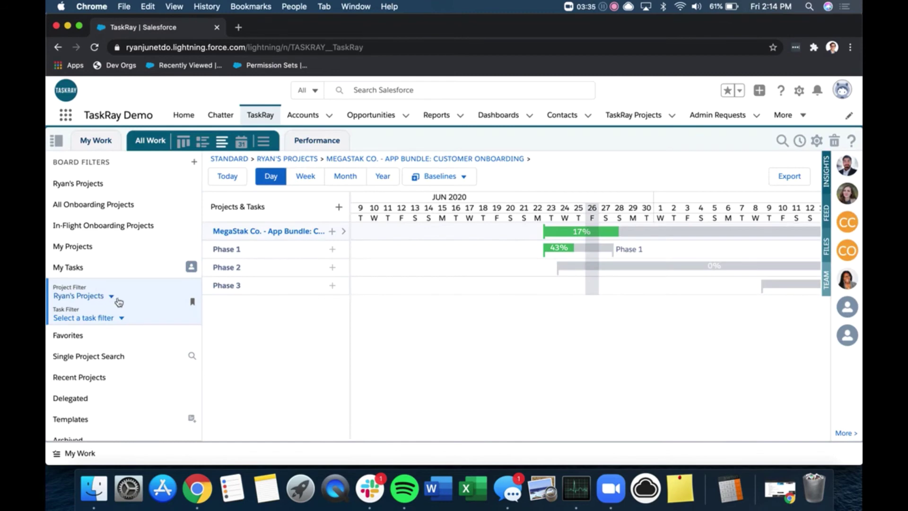
left_click(121, 320)
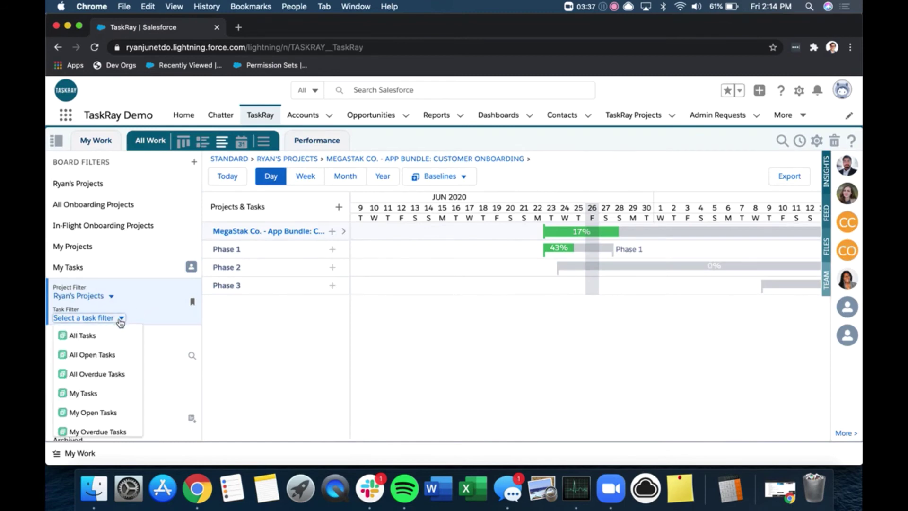
scroll(108, 367, "down", 3)
scroll(108, 367, "down", 1)
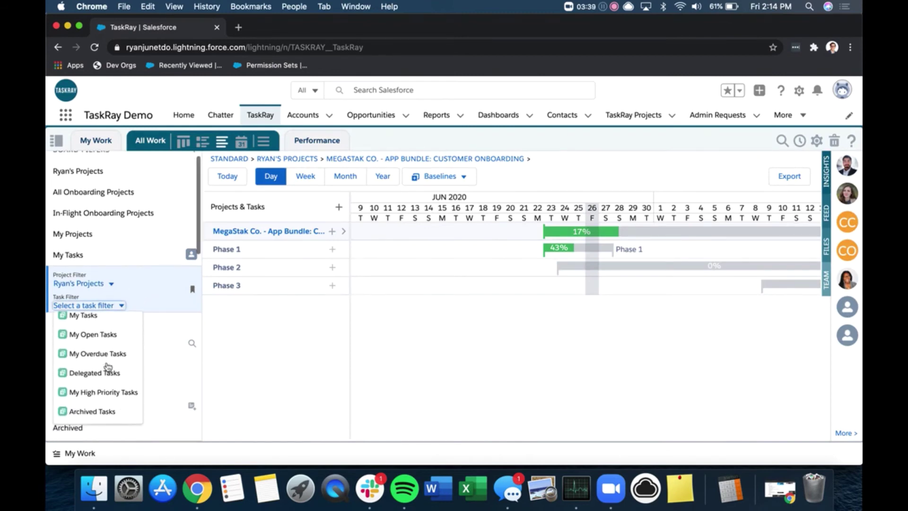
scroll(106, 364, "up", 3)
left_click(95, 376)
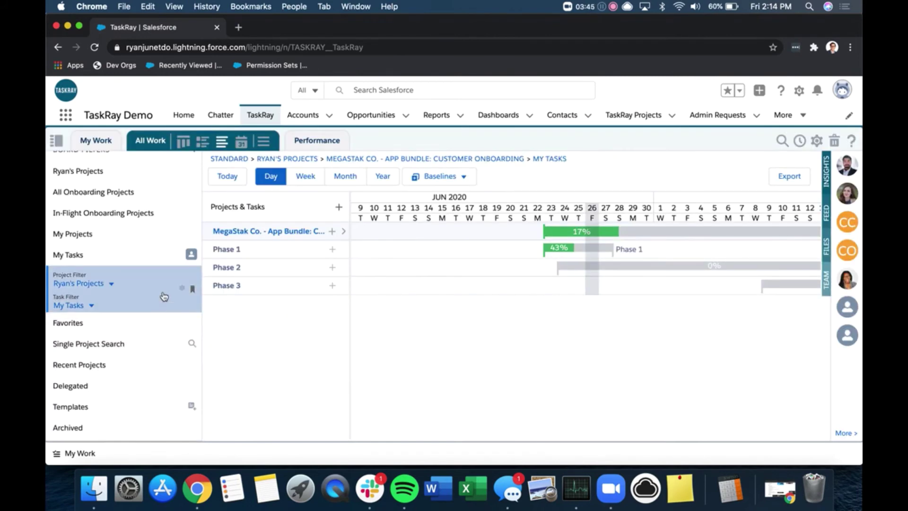
scroll(164, 297, "down", 10)
scroll(164, 297, "up", 10)
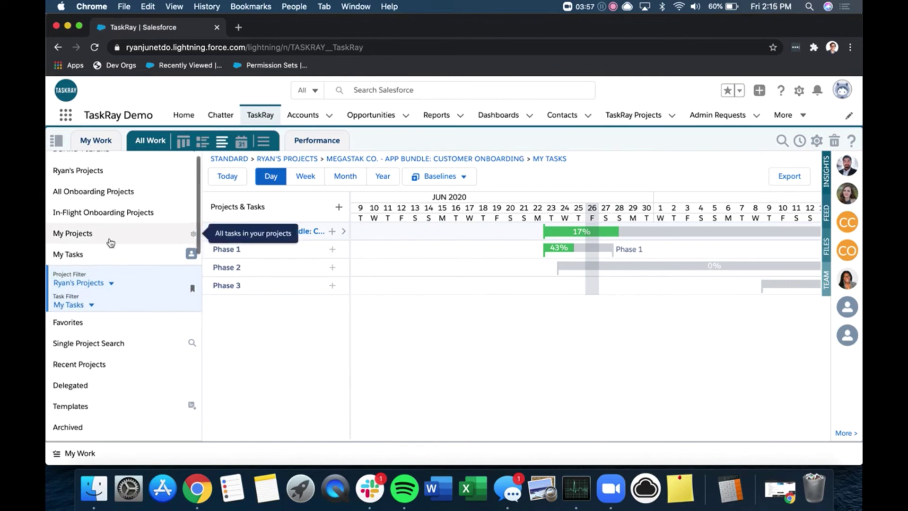
scroll(112, 239, "up", 1)
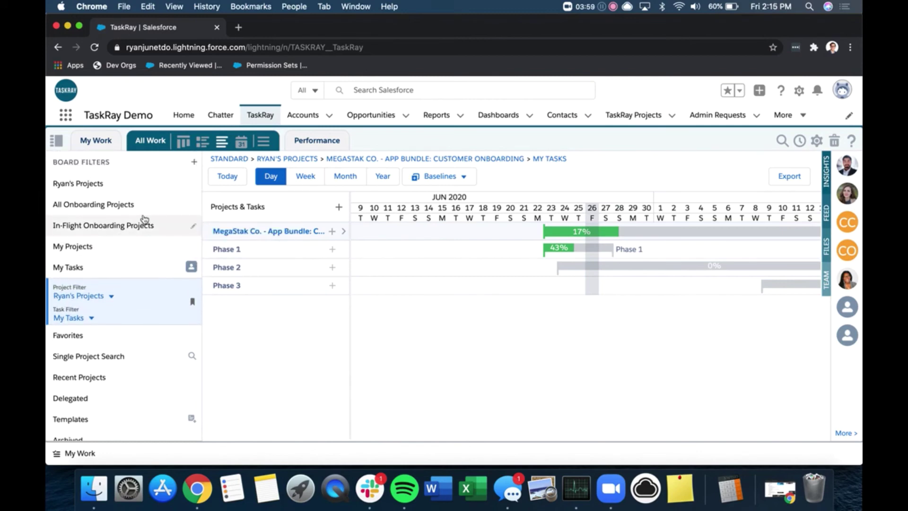
- In the Performance portfolio view, replace Customer Onboarding Projects with the Ryan's Projects filter
left_click(312, 144)
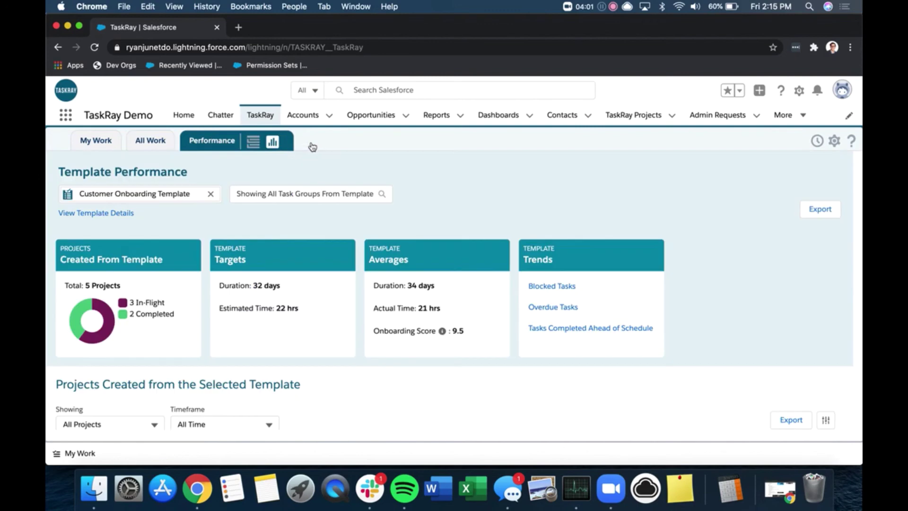
left_click(254, 144)
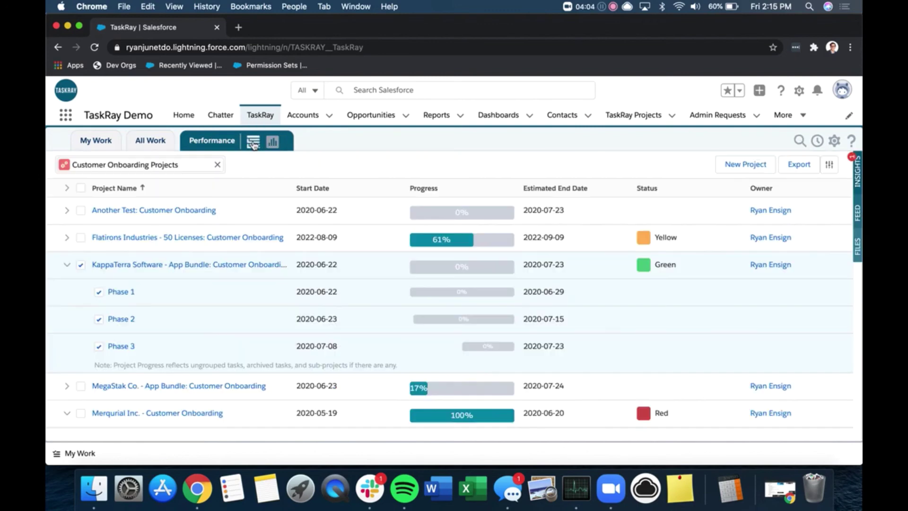
left_click(217, 164)
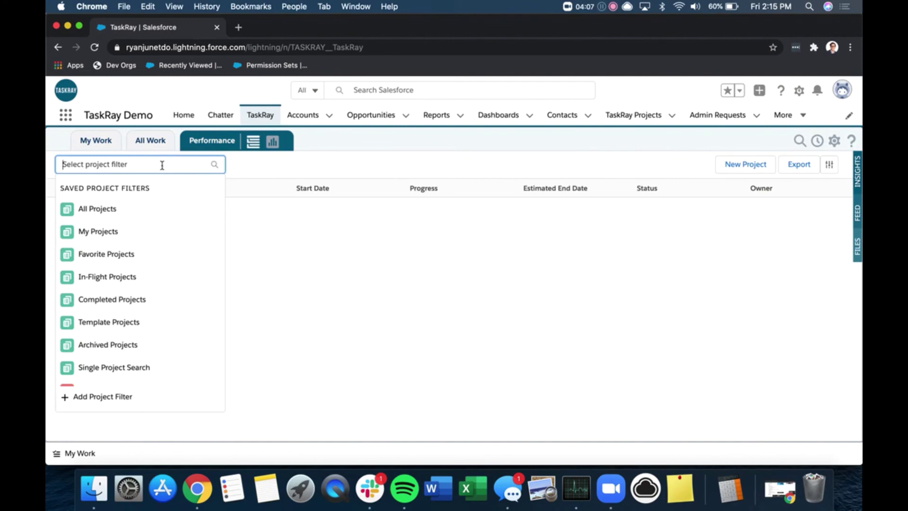
scroll(152, 243, "down", 5)
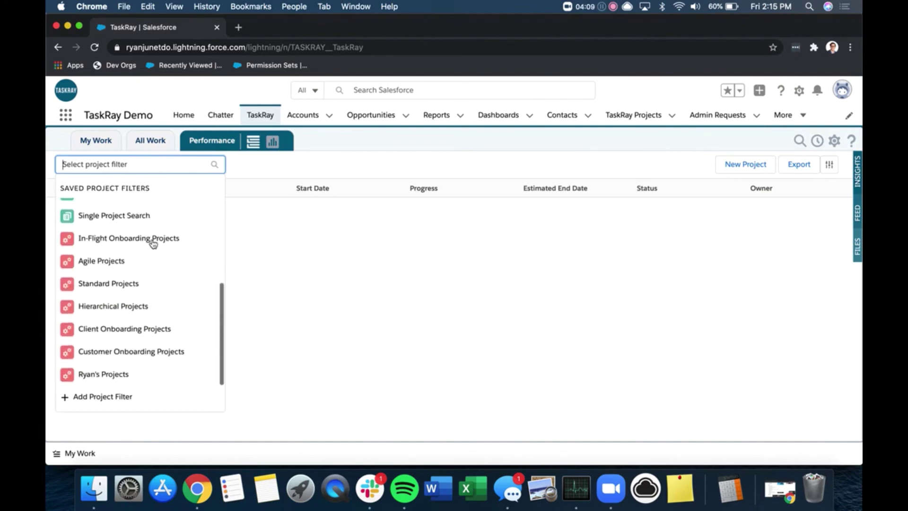
scroll(138, 284, "up", 5)
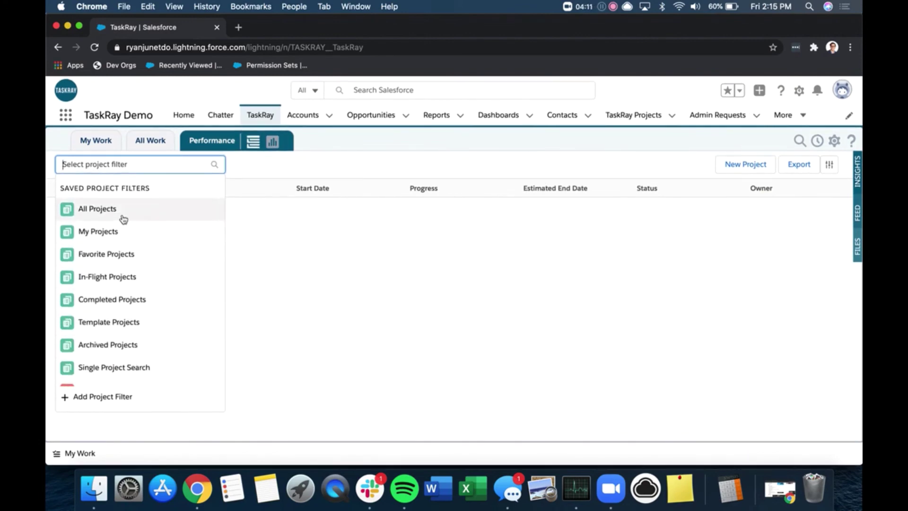
scroll(123, 218, "down", 5)
left_click(126, 372)
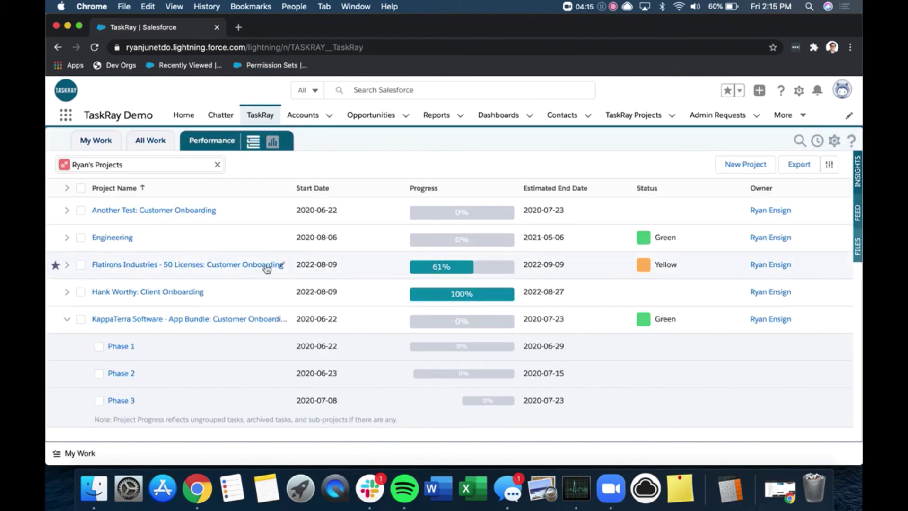
- Check and expand the Engineering project, then view and close its insights
left_click(80, 238)
left_click(67, 238)
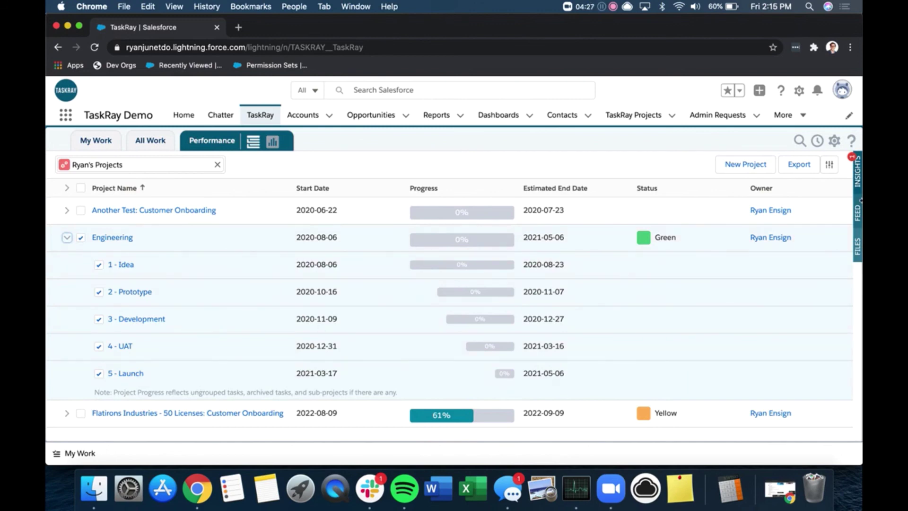
left_click(859, 173)
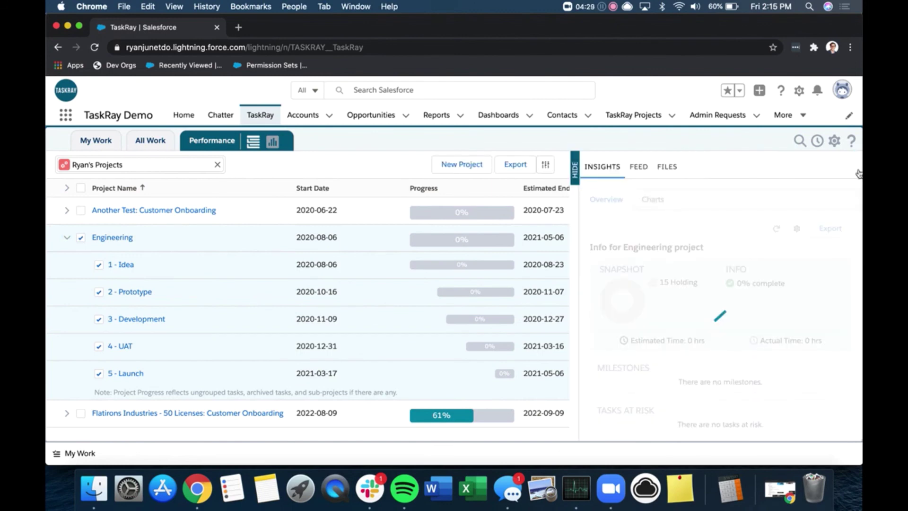
left_click(575, 169)
- Filter the portfolio by Agile Projects, then clear the project filter
left_click(222, 165)
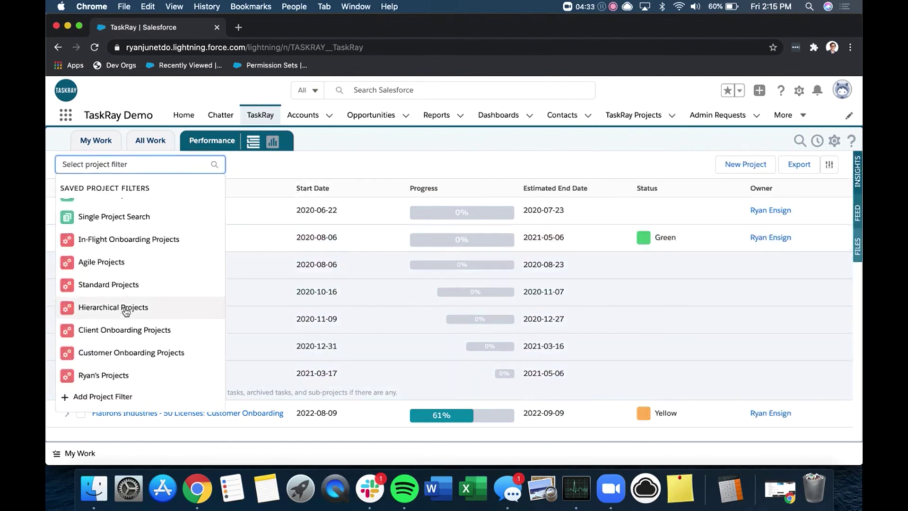
scroll(124, 305, "up", 2)
left_click(110, 296)
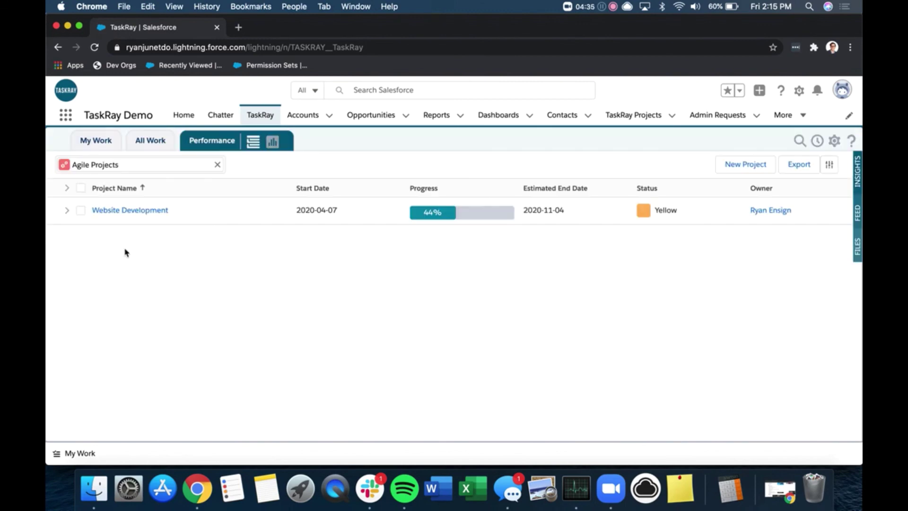
left_click(216, 166)
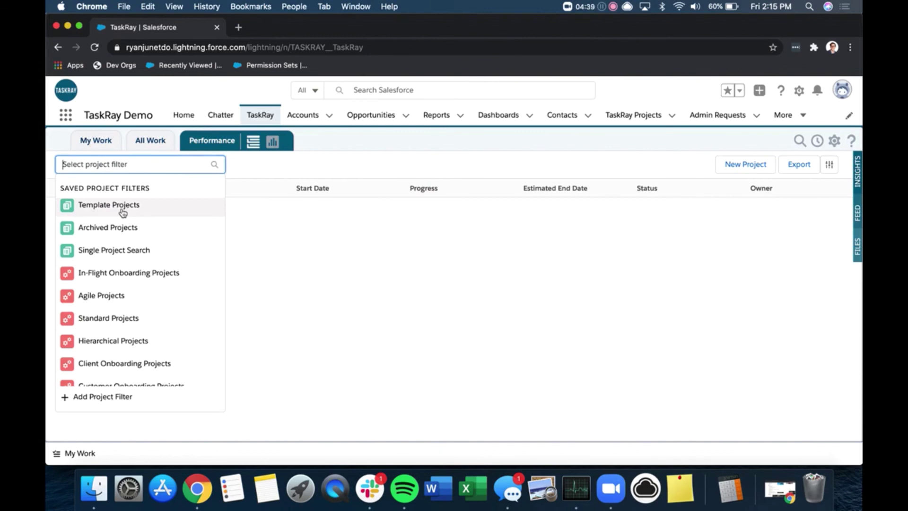